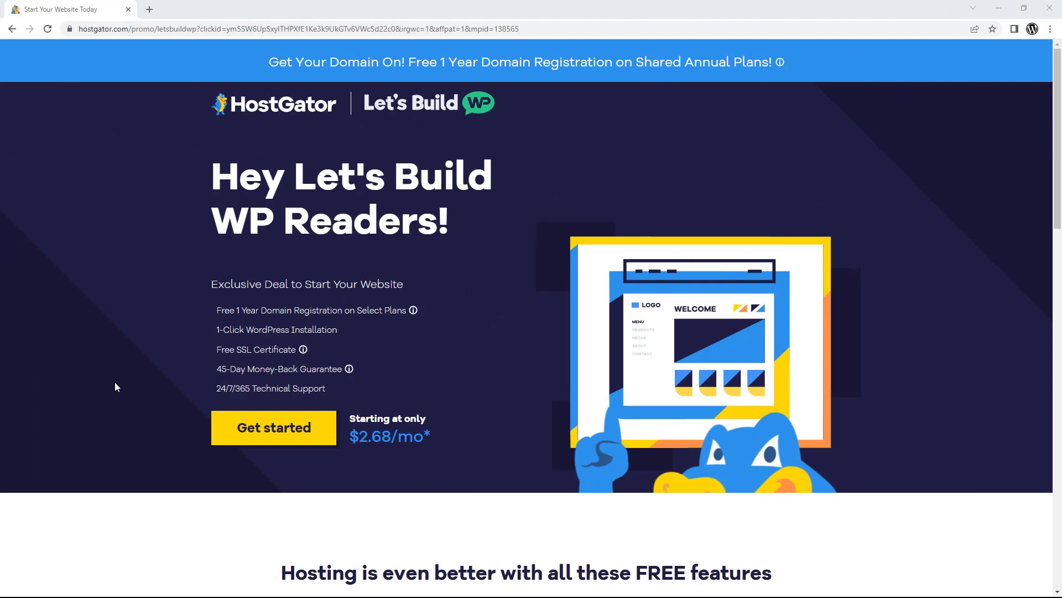
{"action": "left_click", "coordinate": [235, 427]}
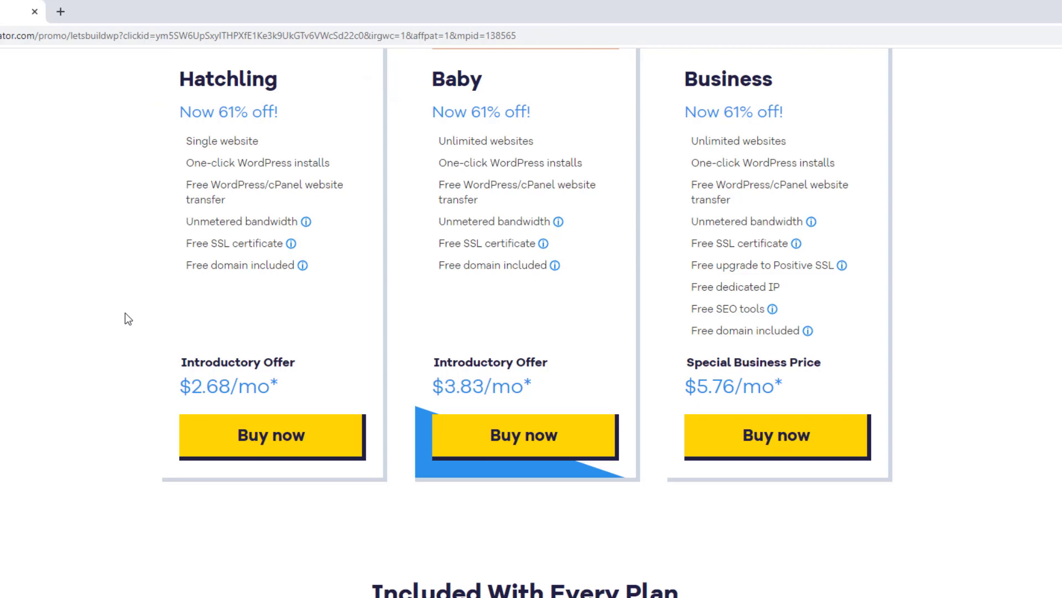
Step: Buy the Hatchling plan with websiteaboutcoffee.com as the free primary domain, keeping .com
{"action": "left_click", "coordinate": [250, 431]}
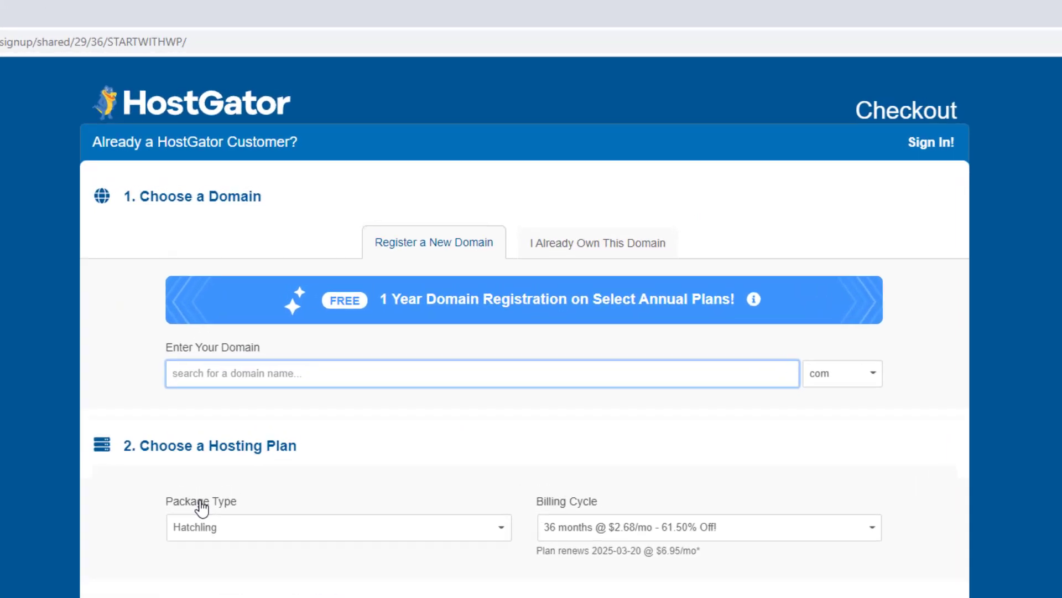
{"action": "type", "text": "w"}
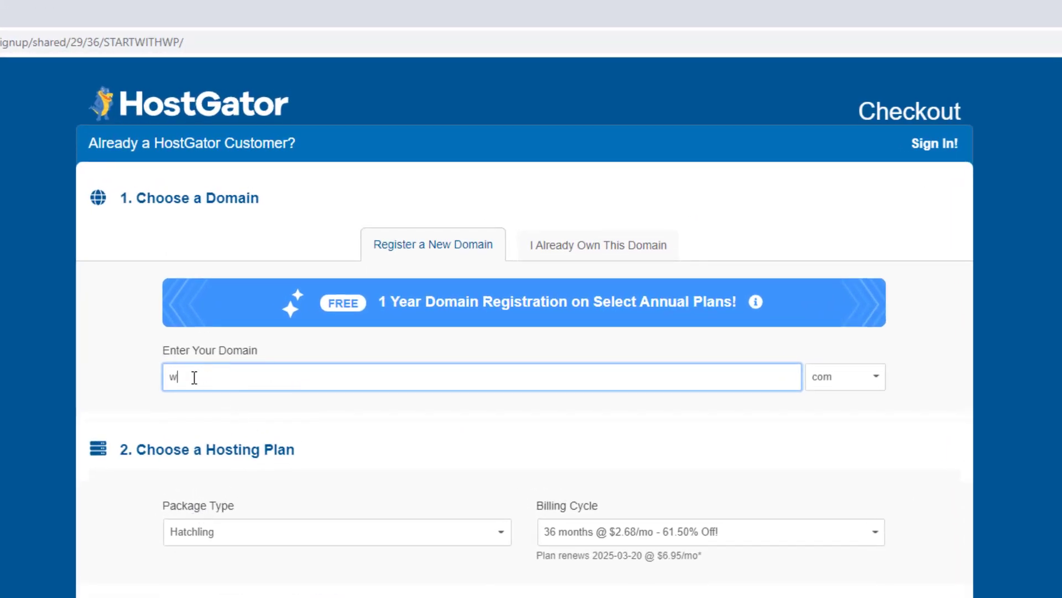
{"action": "type", "text": "ebsiteaboutcoffee"}
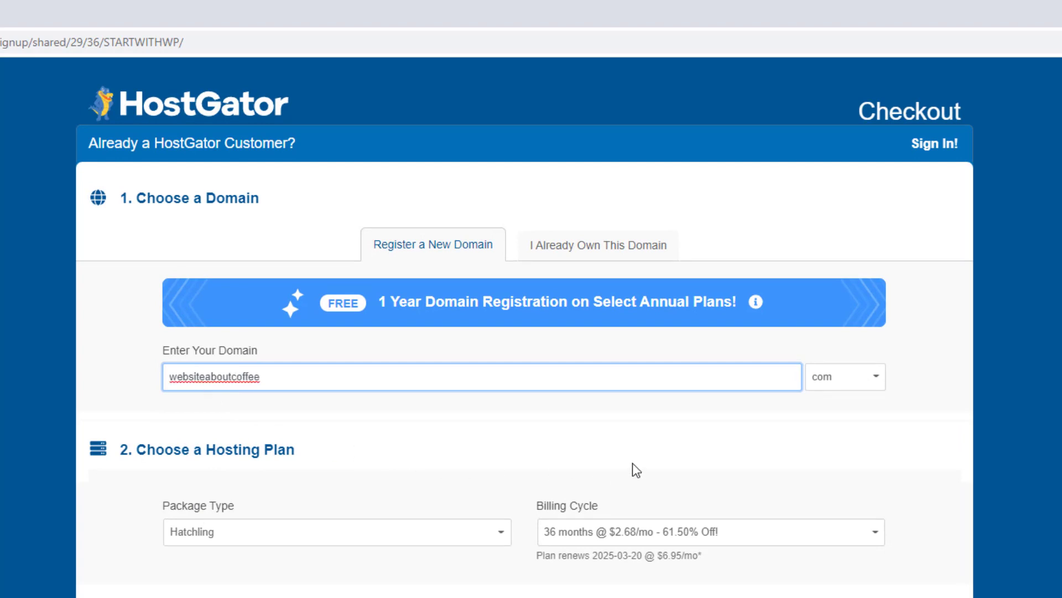
{"action": "left_click", "coordinate": [853, 387]}
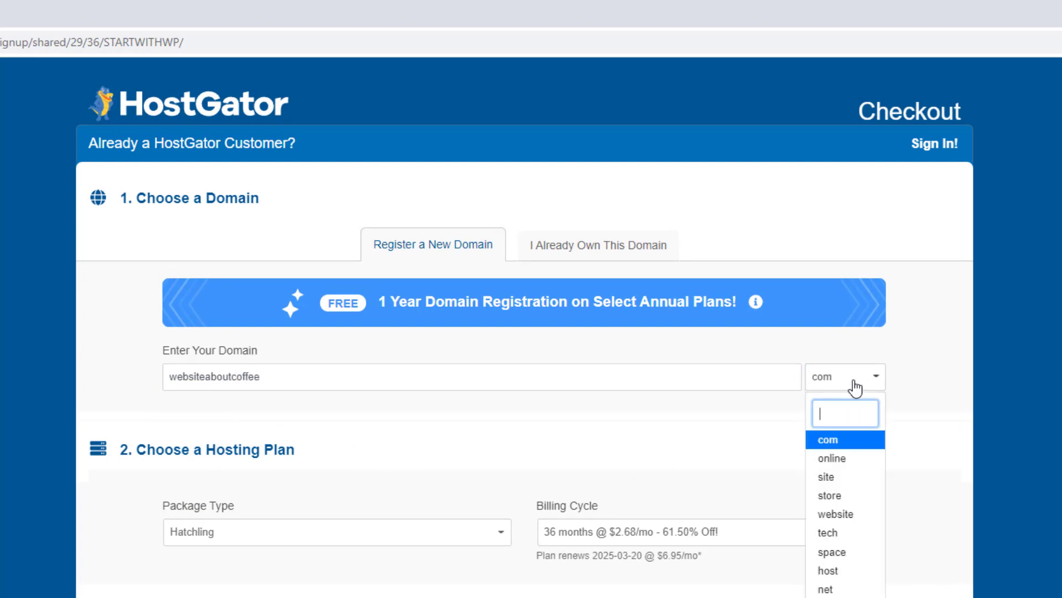
{"action": "left_click", "coordinate": [835, 442]}
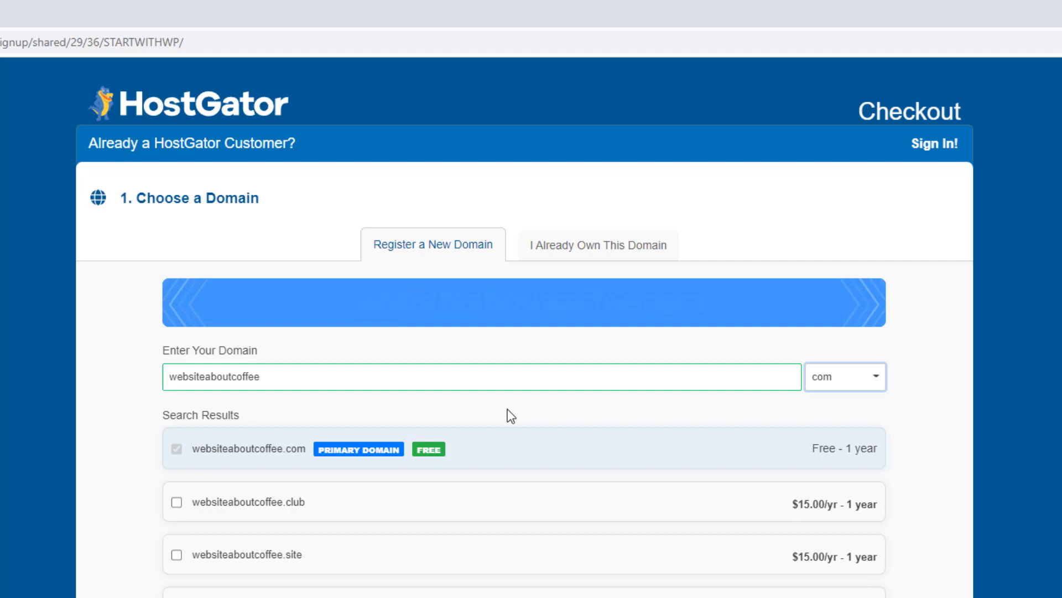
Step: Decline Domain Privacy Protection for the order
{"action": "scroll", "coordinate": [510, 416], "scroll_direction": "down", "scroll_amount": 10}
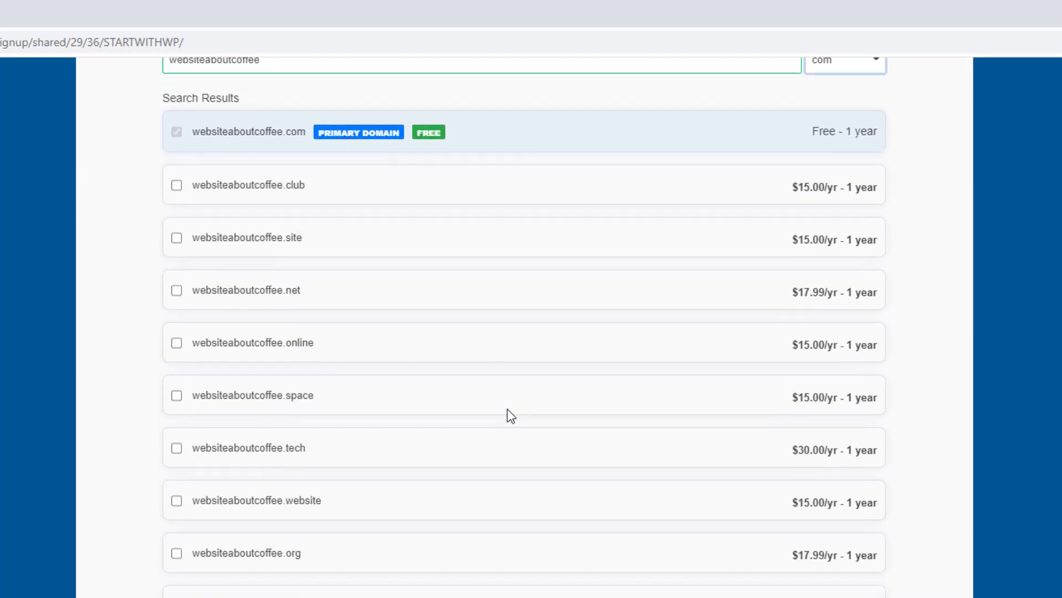
{"action": "scroll", "coordinate": [511, 416], "scroll_direction": "down", "scroll_amount": 4}
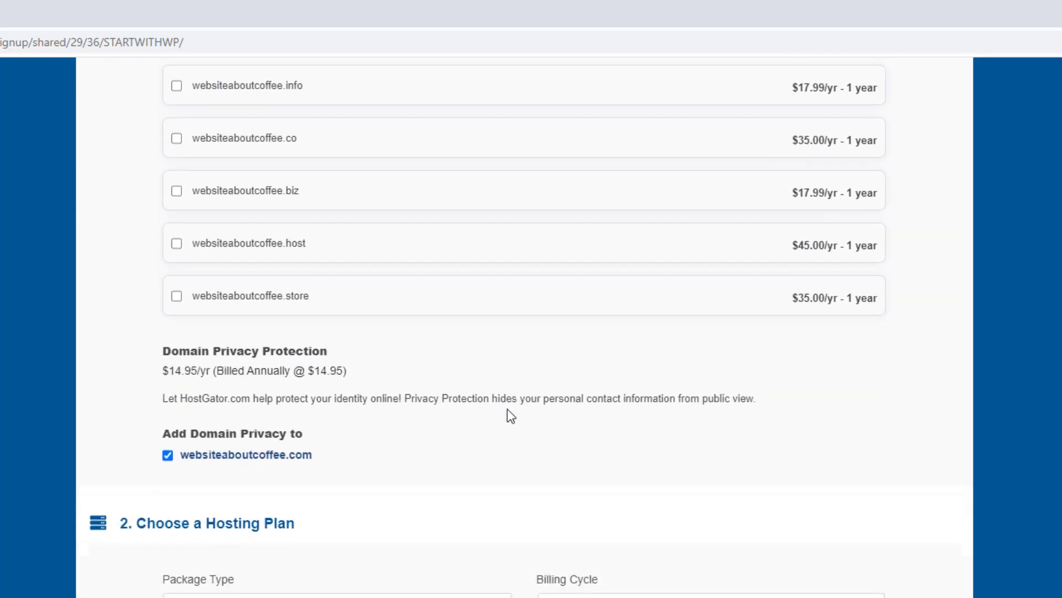
{"action": "left_click_drag", "start_coordinate": [329, 350], "coordinate": [127, 386]}
{"action": "left_click", "coordinate": [119, 396]}
{"action": "left_click", "coordinate": [168, 456]}
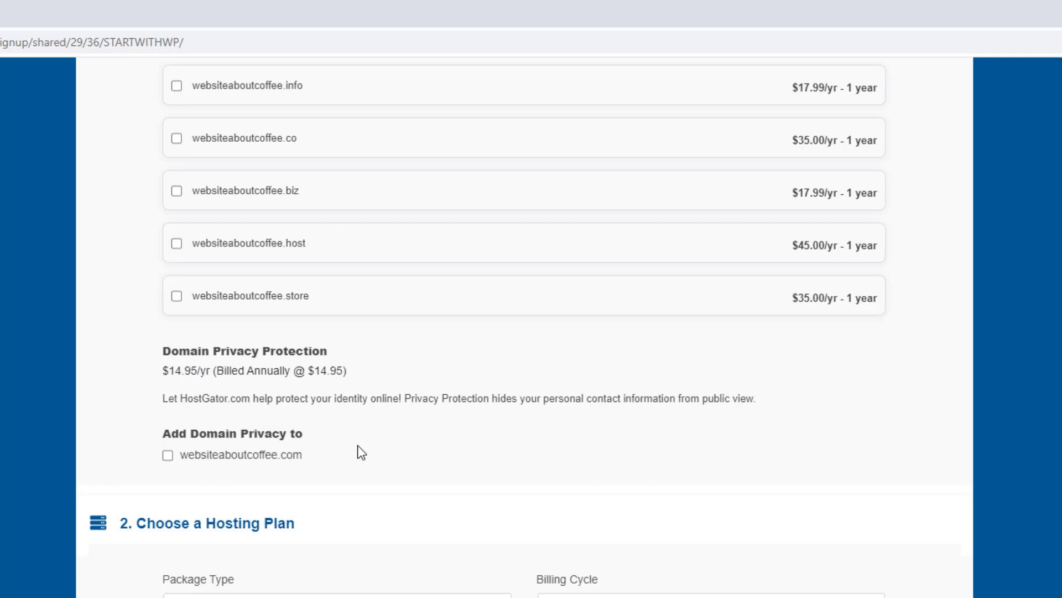
Step: Set the Hatchling billing cycle to 12 months at $3.95/mo
{"action": "scroll", "coordinate": [357, 446], "scroll_direction": "down", "scroll_amount": 3}
{"action": "left_click", "coordinate": [590, 451]}
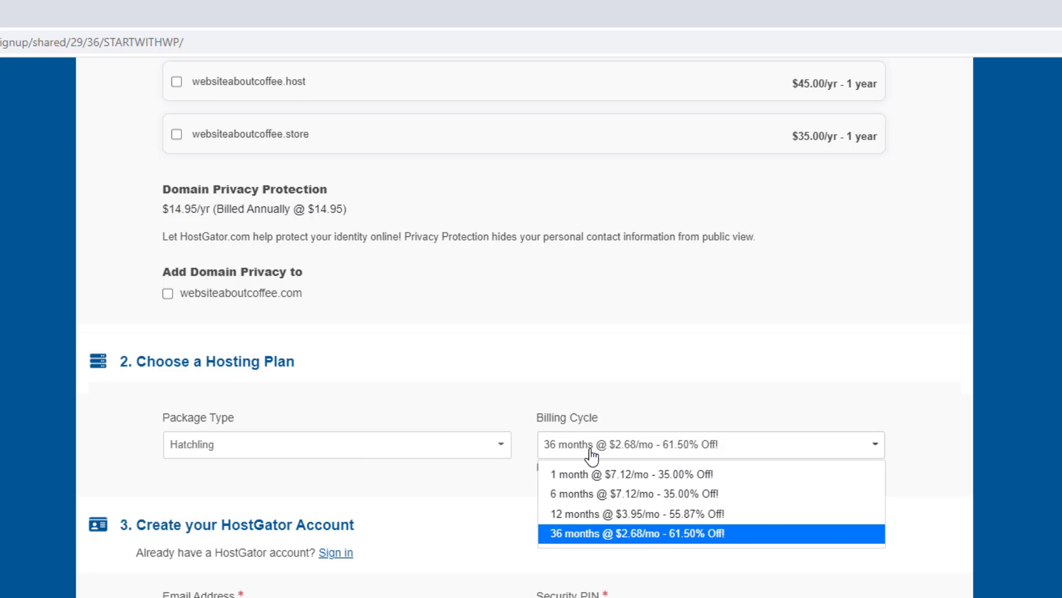
{"action": "left_click", "coordinate": [589, 512]}
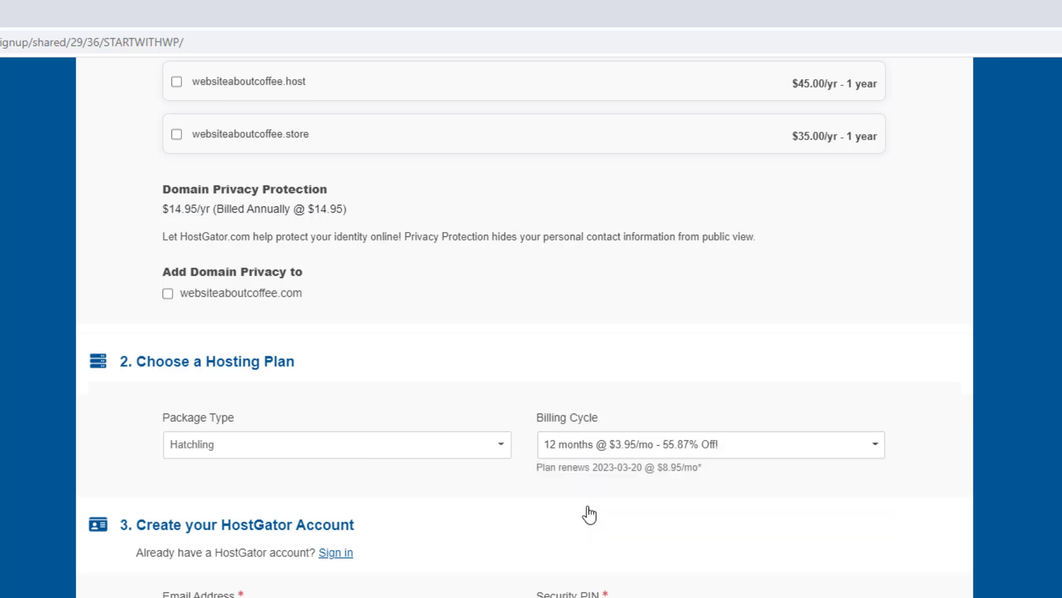
Step: Uncheck the SiteLock Essentials and CodeGuard backup add-ons under Additional Services
{"action": "scroll", "coordinate": [590, 514], "scroll_direction": "down", "scroll_amount": 4}
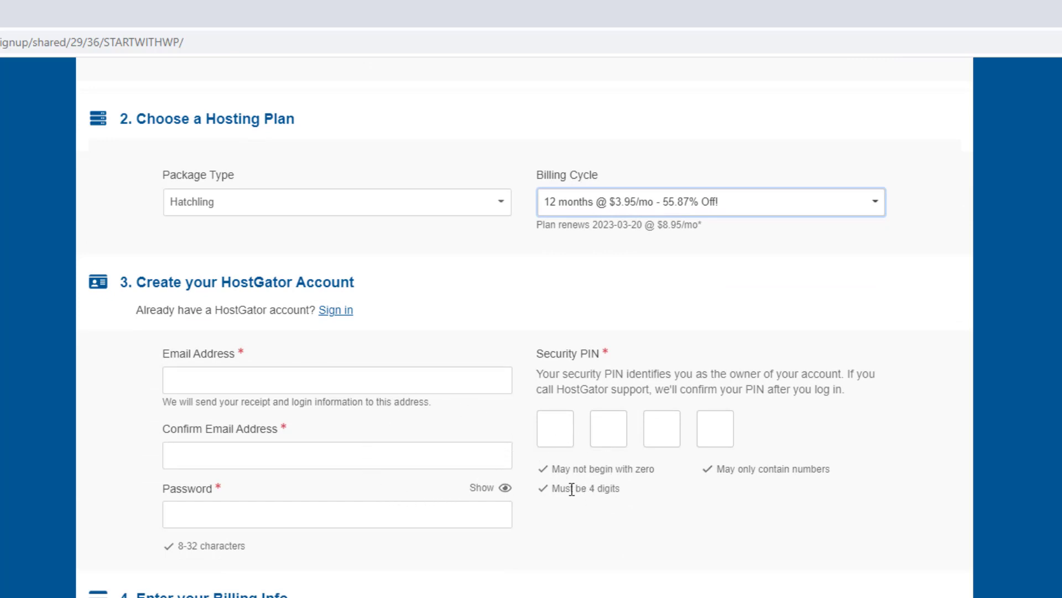
{"action": "scroll", "coordinate": [553, 544], "scroll_direction": "down", "scroll_amount": 2}
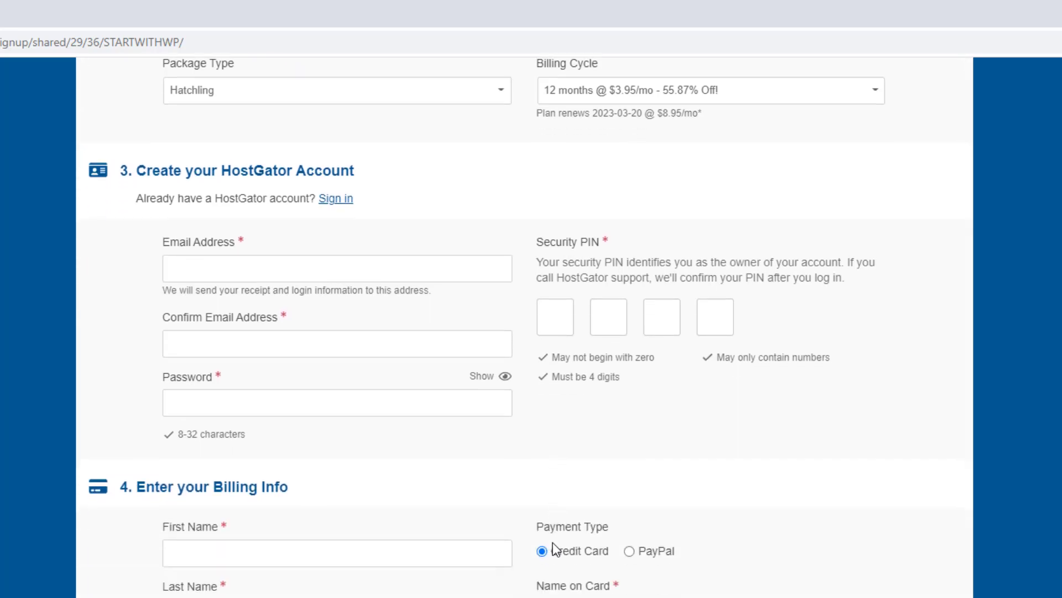
{"action": "scroll", "coordinate": [553, 548], "scroll_direction": "down", "scroll_amount": 5}
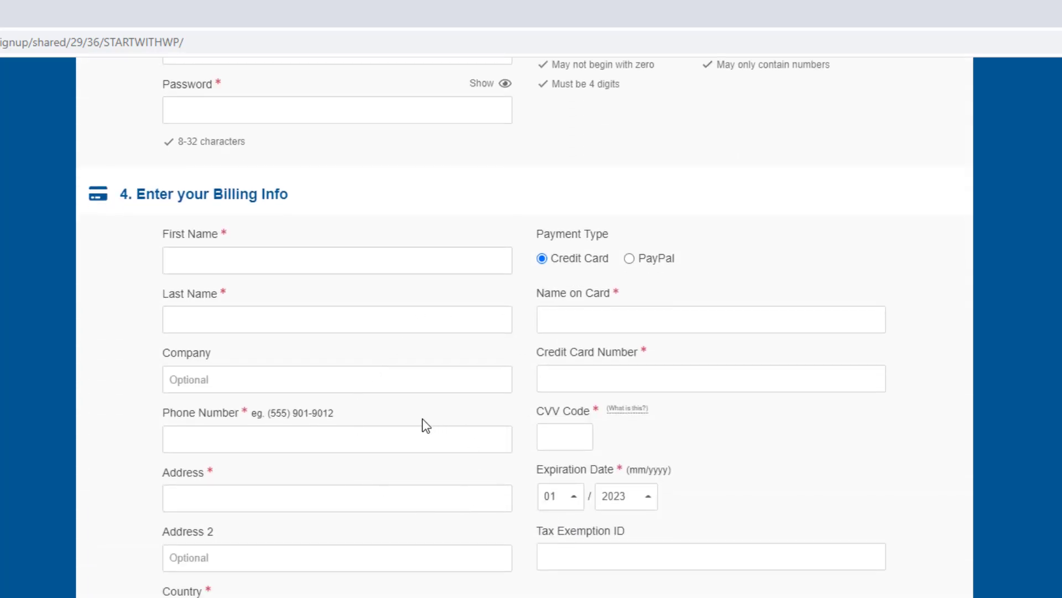
{"action": "scroll", "coordinate": [423, 419], "scroll_direction": "down", "scroll_amount": 12}
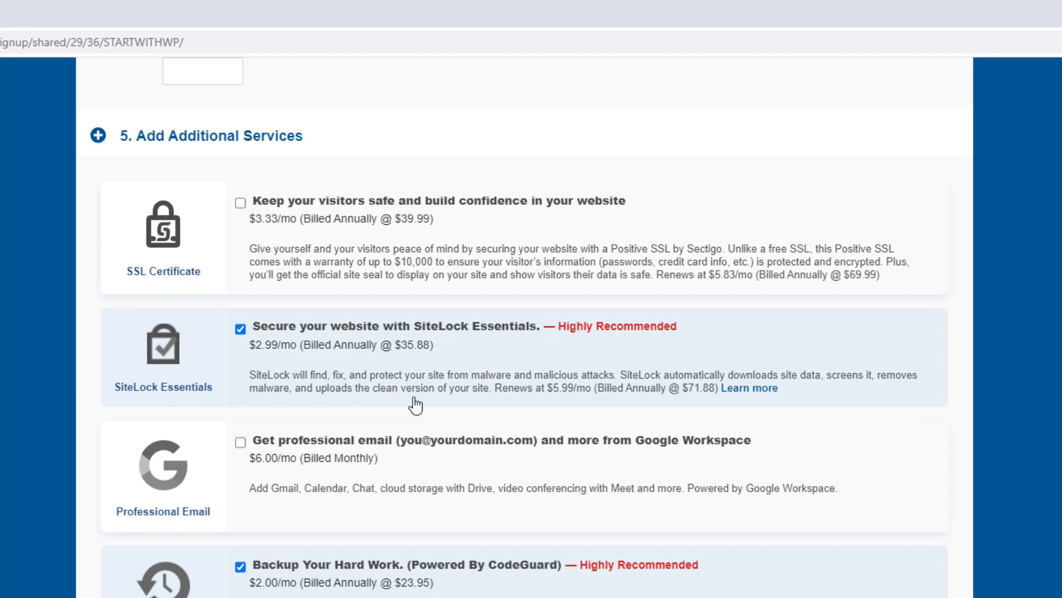
{"action": "left_click", "coordinate": [241, 330]}
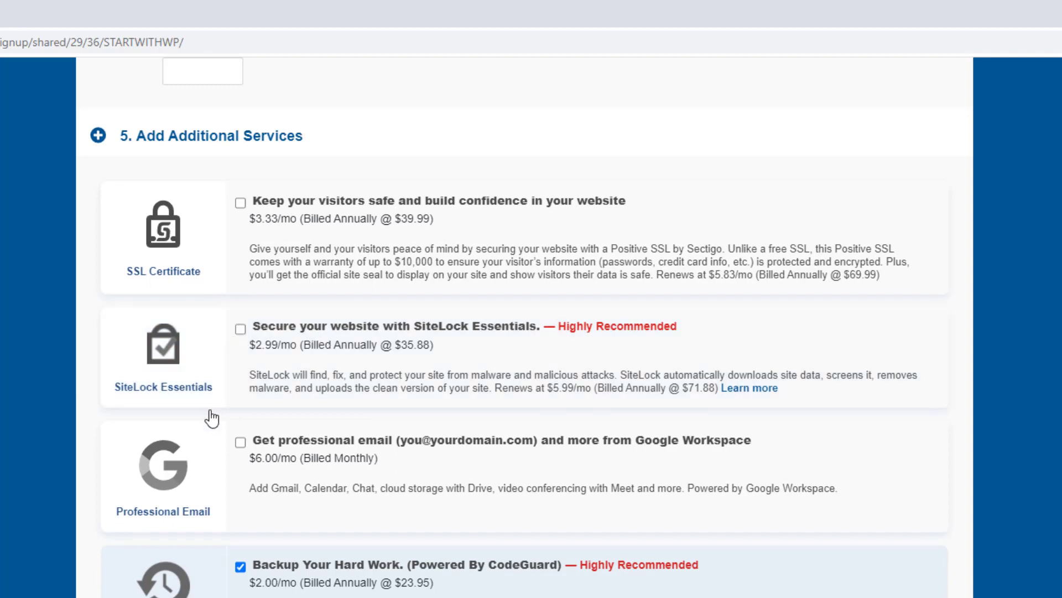
{"action": "left_click", "coordinate": [239, 568]}
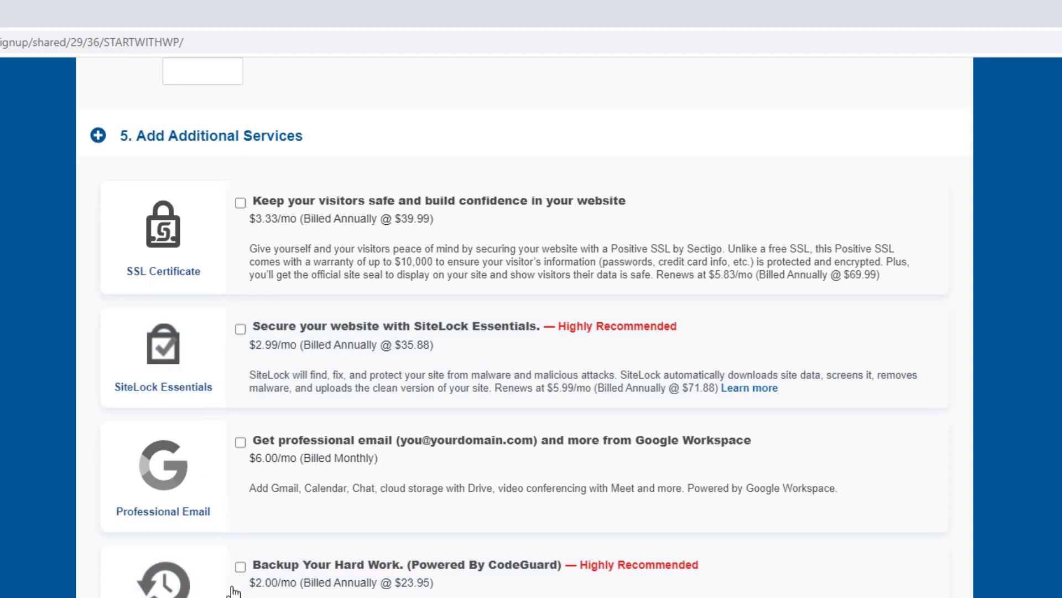
Step: Accept the auto-renewal terms and submit the order with Checkout Now!
{"action": "scroll", "coordinate": [236, 596], "scroll_direction": "down", "scroll_amount": 10}
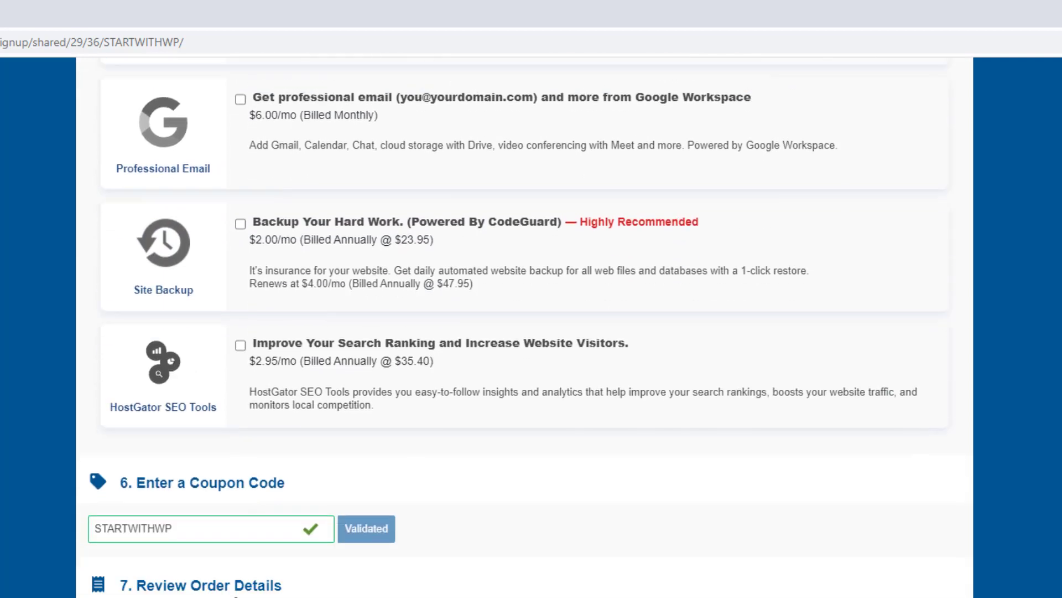
{"action": "scroll", "coordinate": [236, 595], "scroll_direction": "down", "scroll_amount": 3}
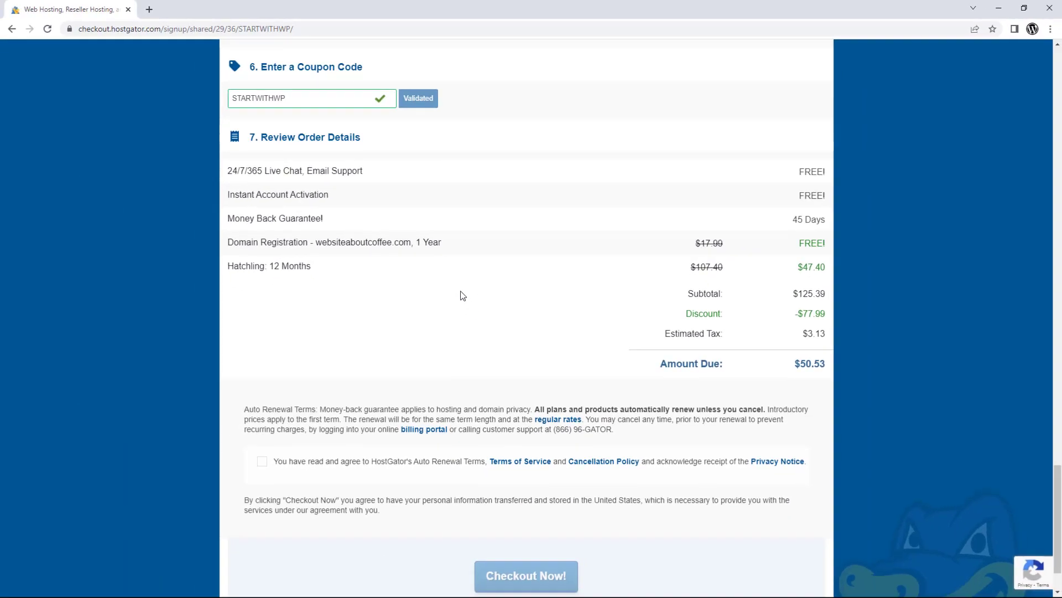
{"action": "left_click", "coordinate": [263, 464]}
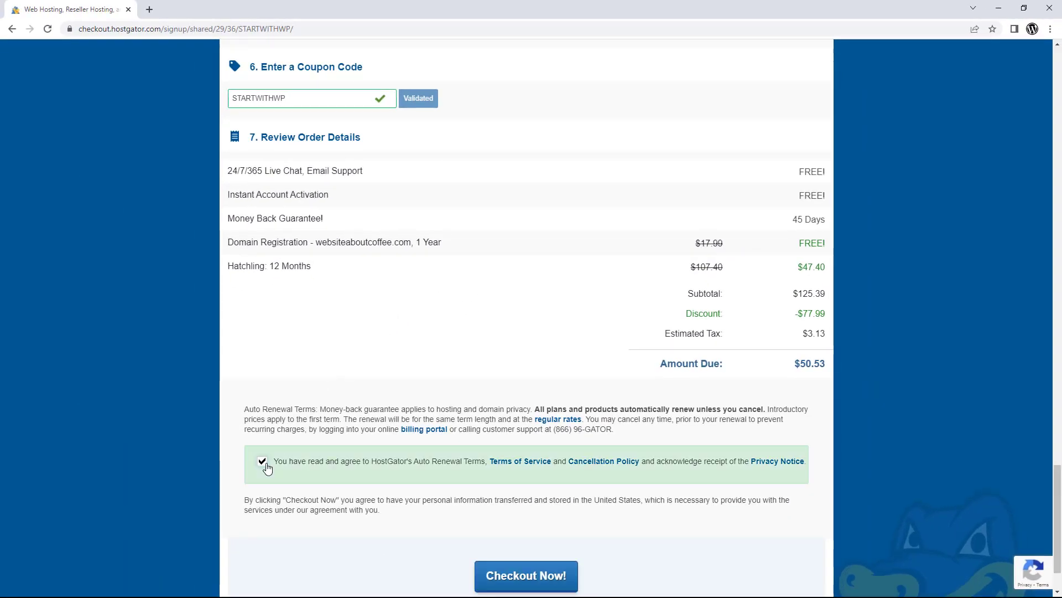
{"action": "scroll", "coordinate": [476, 514], "scroll_direction": "down", "scroll_amount": 2}
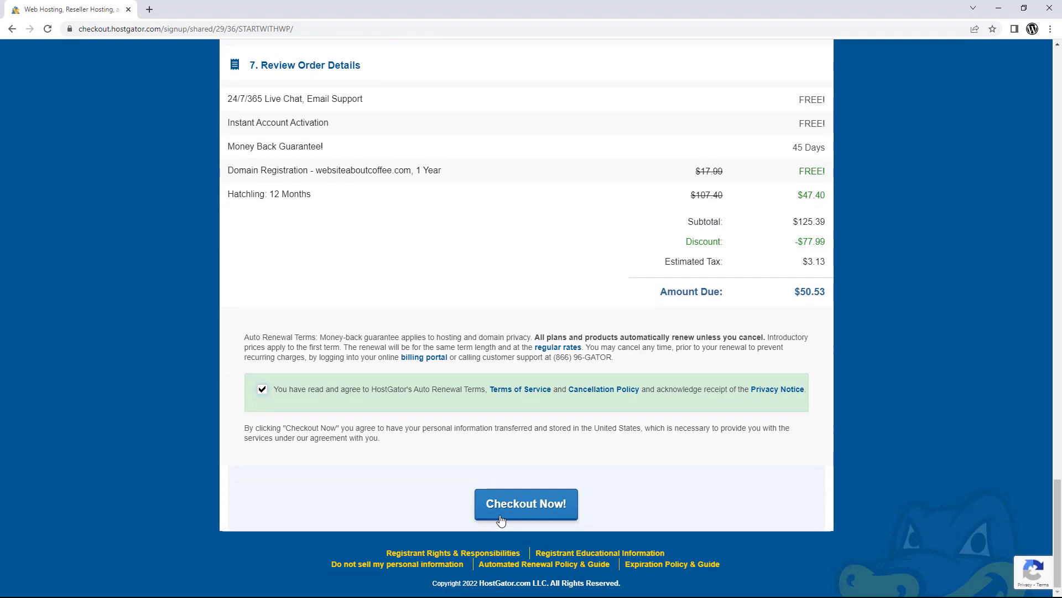
{"action": "left_click", "coordinate": [501, 519]}
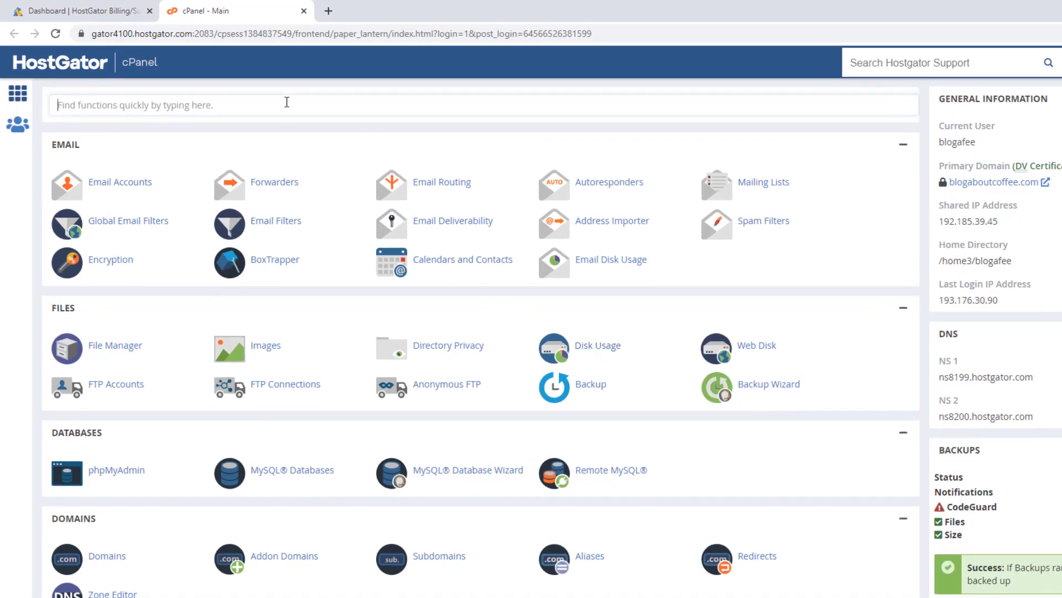
Step: Search cPanel for 'wordpress' and open WordPress Manager by Softaculous
{"action": "left_click", "coordinate": [285, 105]}
{"action": "type", "text": "wordpress"}
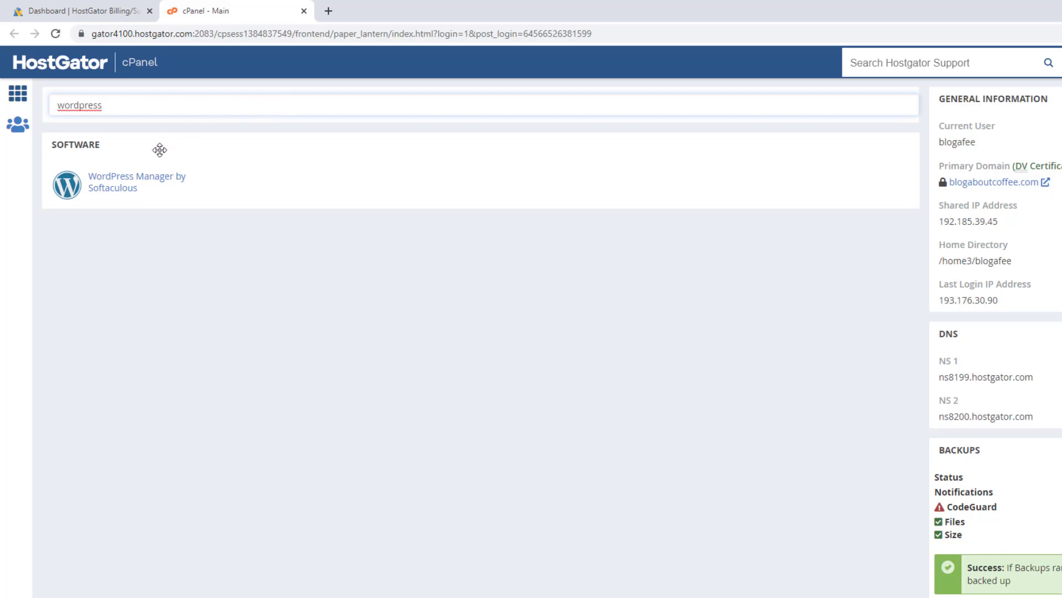
{"action": "left_click", "coordinate": [138, 188]}
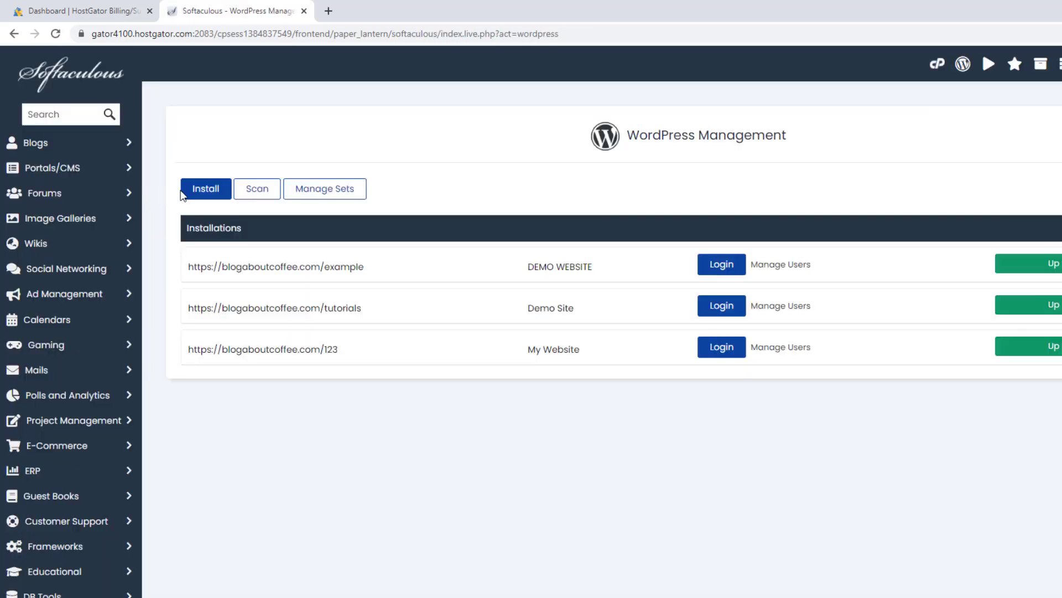
Step: Start a new WordPress install named 'Coffee Website', described 'A website about coffee!'
{"action": "left_click", "coordinate": [206, 189]}
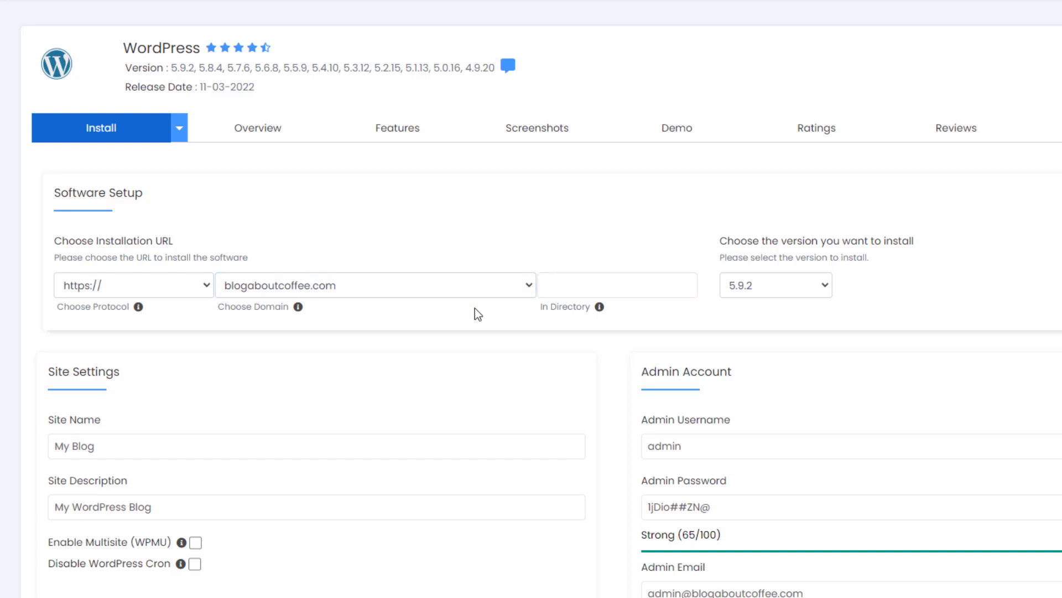
{"action": "scroll", "coordinate": [470, 318], "scroll_direction": "down", "scroll_amount": 4}
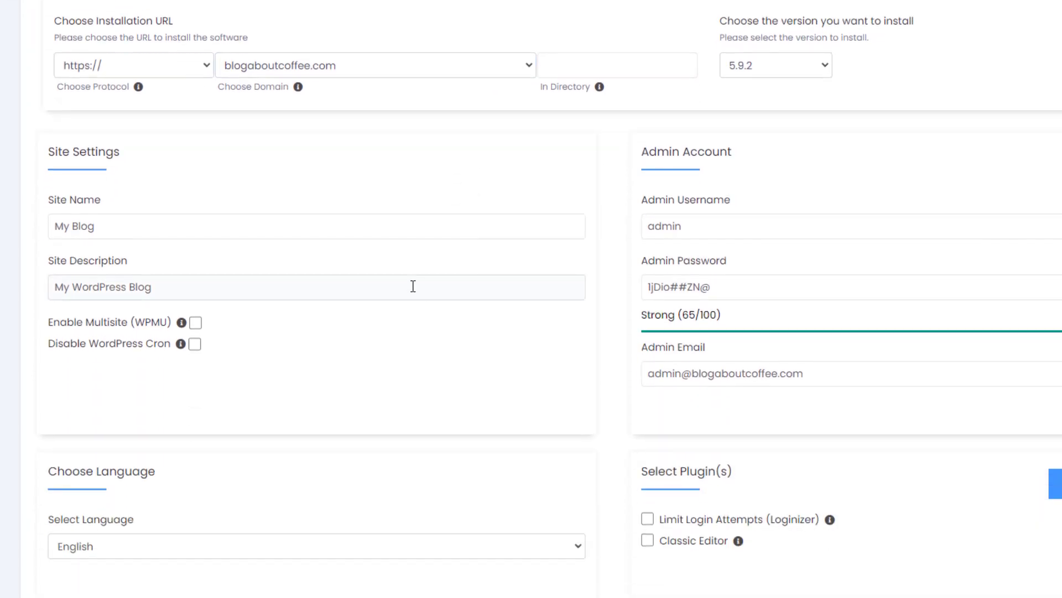
{"action": "left_click_drag", "start_coordinate": [95, 226], "coordinate": [47, 237]}
{"action": "type", "text": "C"}
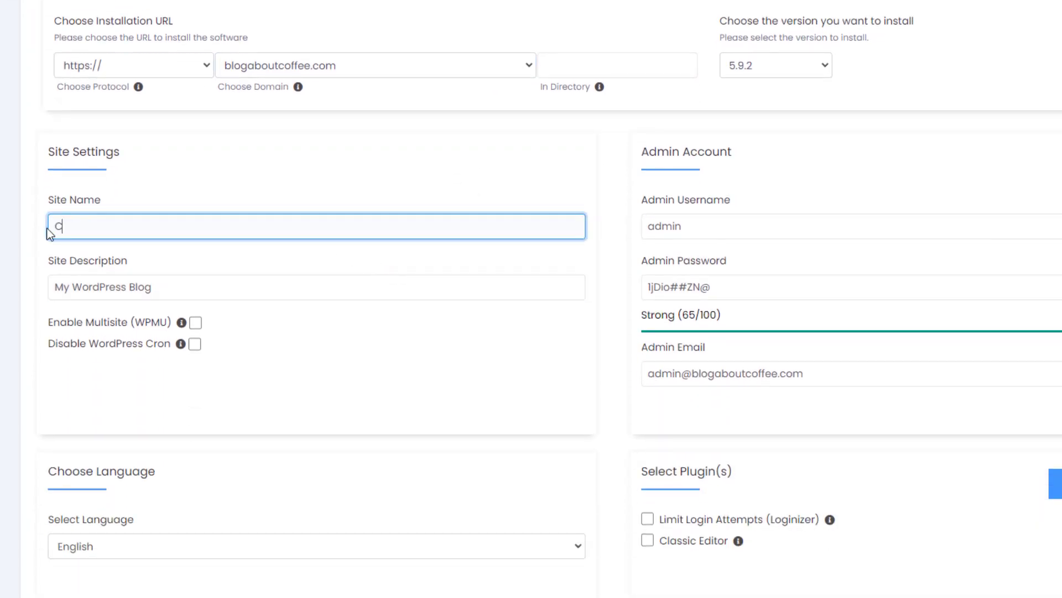
{"action": "type", "text": "offee Website"}
{"action": "left_click_drag", "start_coordinate": [152, 287], "coordinate": [47, 288]}
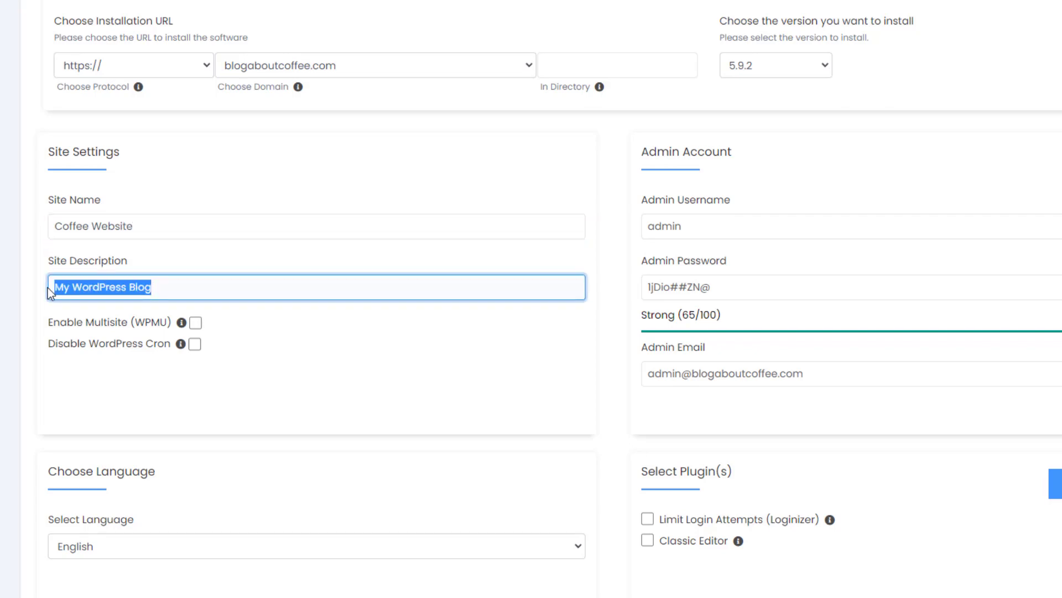
{"action": "type", "text": "A website about coffee!"}
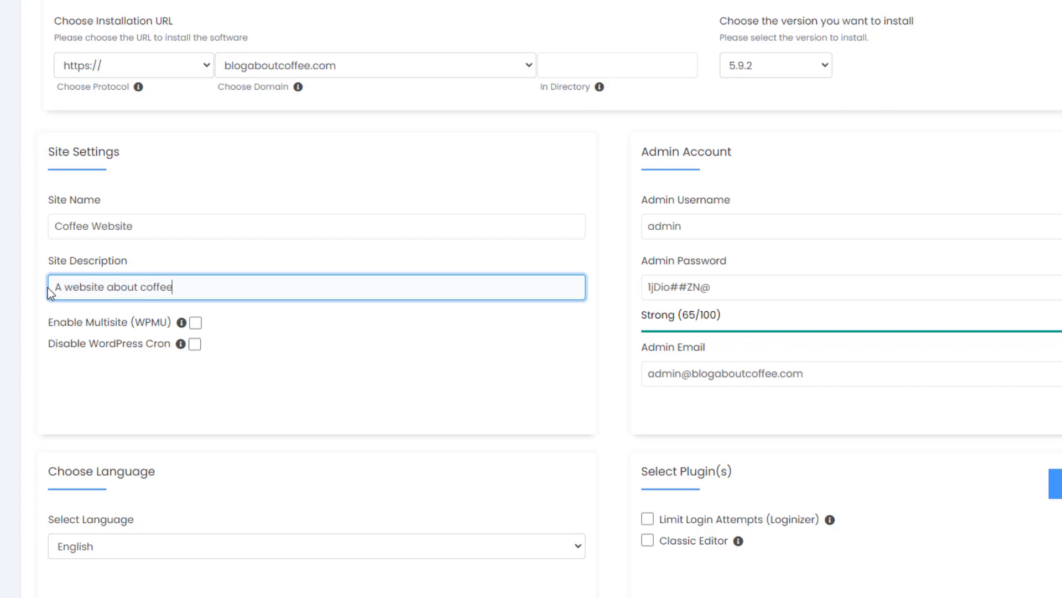
{"action": "left_click", "coordinate": [246, 349]}
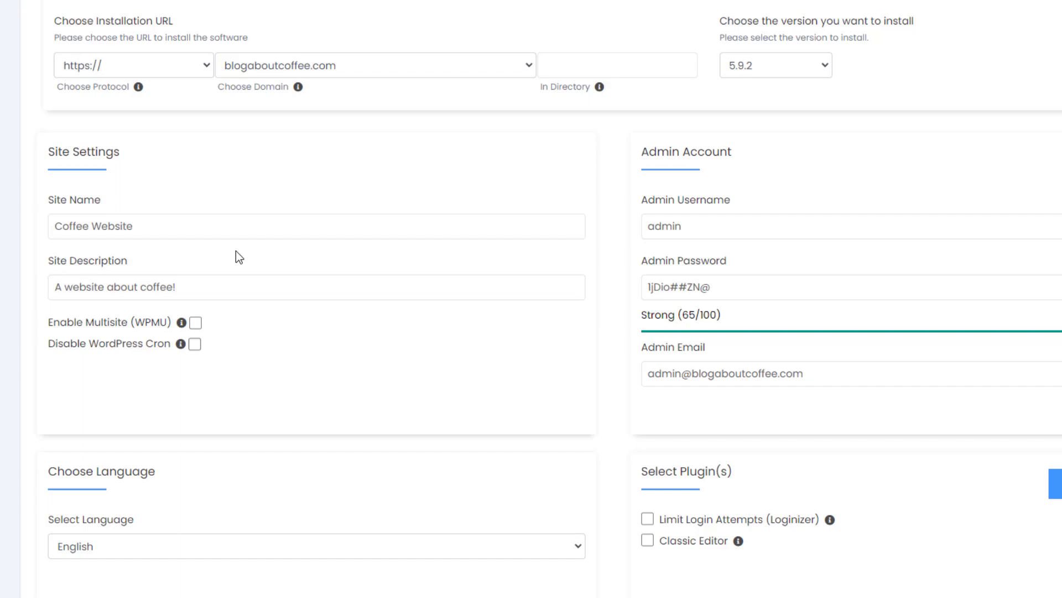
Step: Enter a custom admin username, password and e-mail address for the install
{"action": "left_click", "coordinate": [691, 228]}
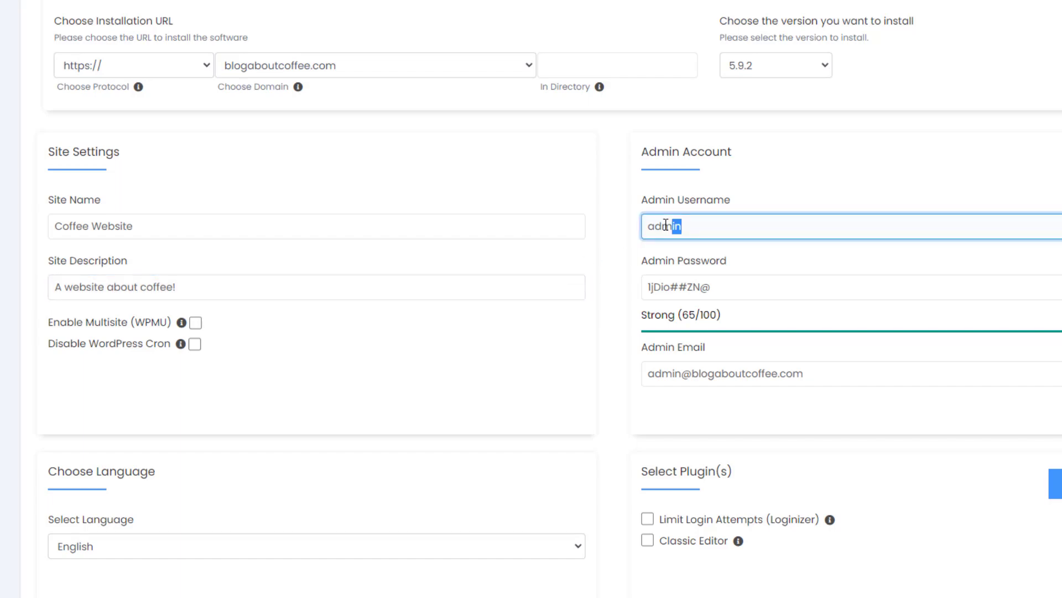
{"action": "type", "text": "Martie"}
{"action": "left_click_drag", "start_coordinate": [723, 286], "coordinate": [643, 288]}
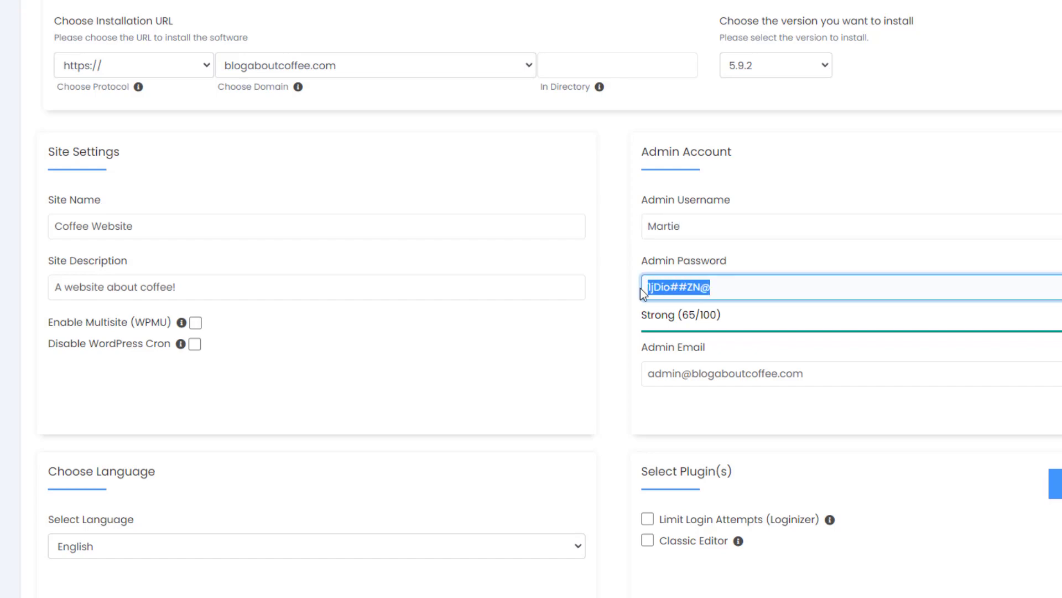
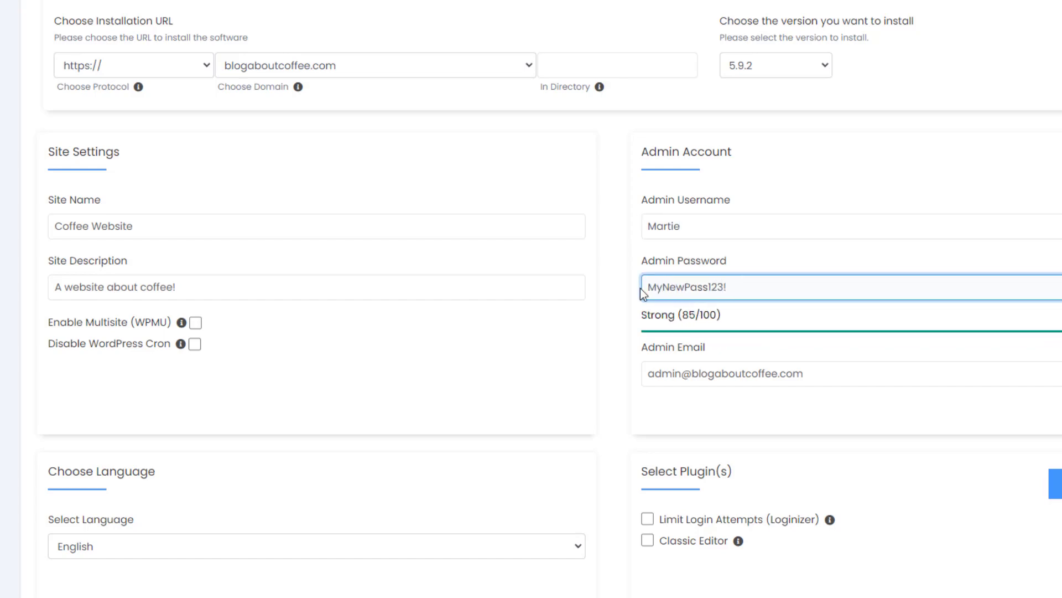
{"action": "left_click", "coordinate": [620, 314]}
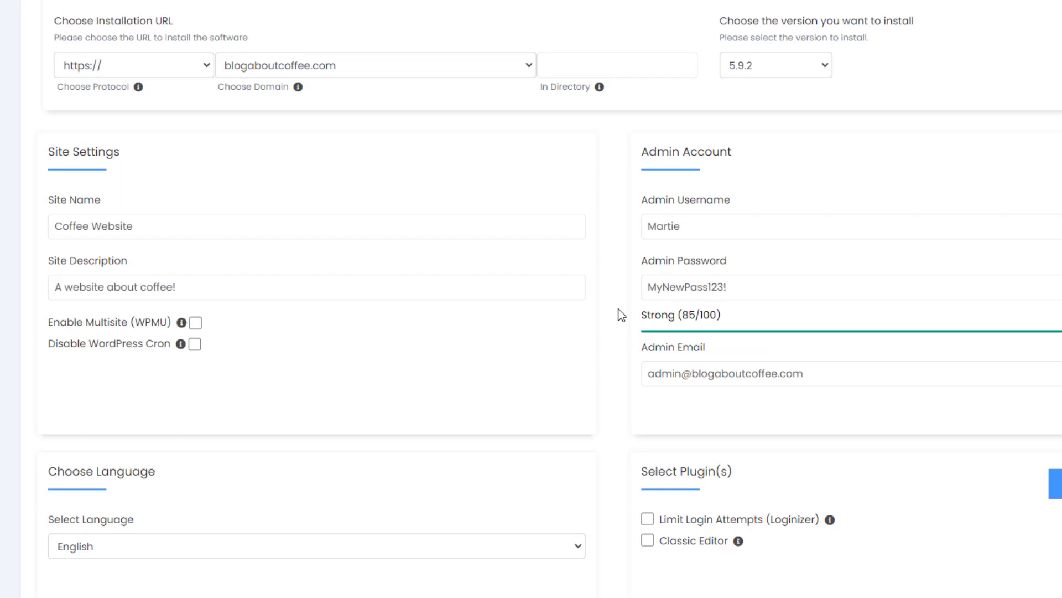
{"action": "left_click", "coordinate": [787, 373]}
{"action": "left_click_drag", "start_coordinate": [803, 373], "coordinate": [643, 374]}
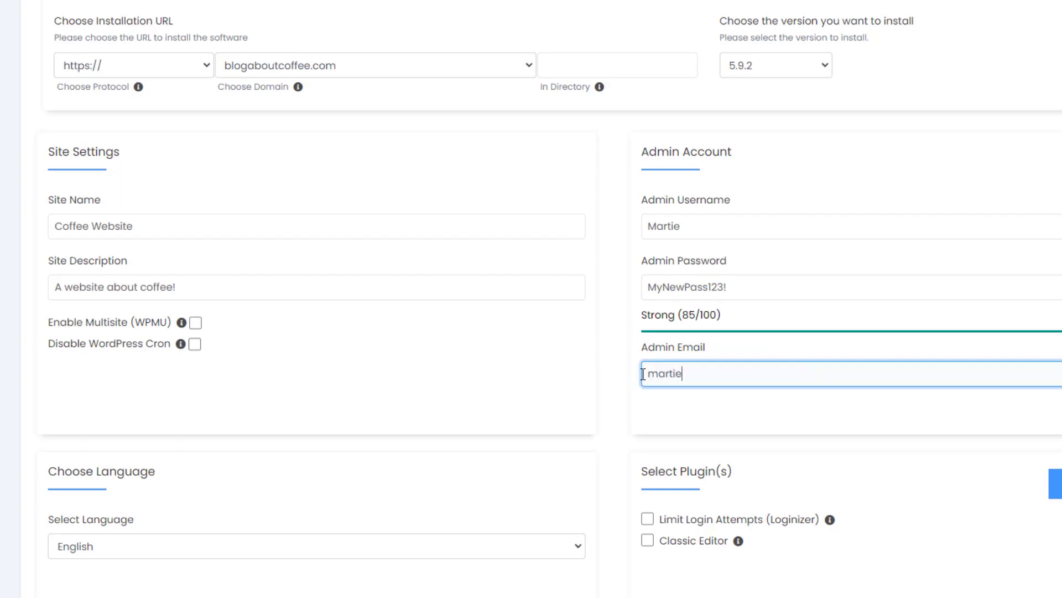
{"action": "left_click", "coordinate": [685, 402]}
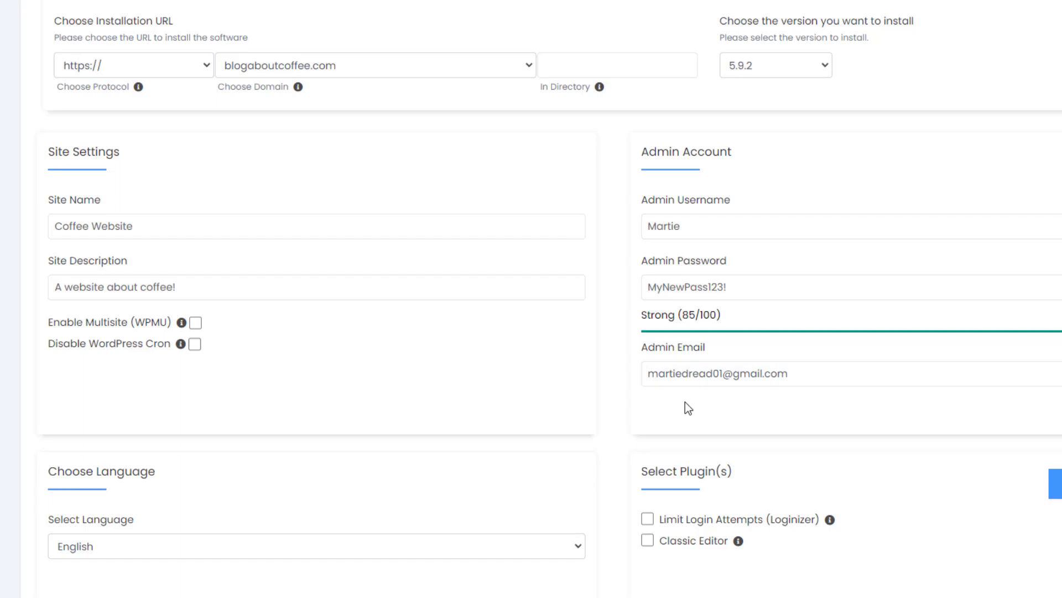
Step: Install WordPress on blogaboutcoffee.com from the completed form
{"action": "scroll", "coordinate": [688, 409], "scroll_direction": "down", "scroll_amount": 10}
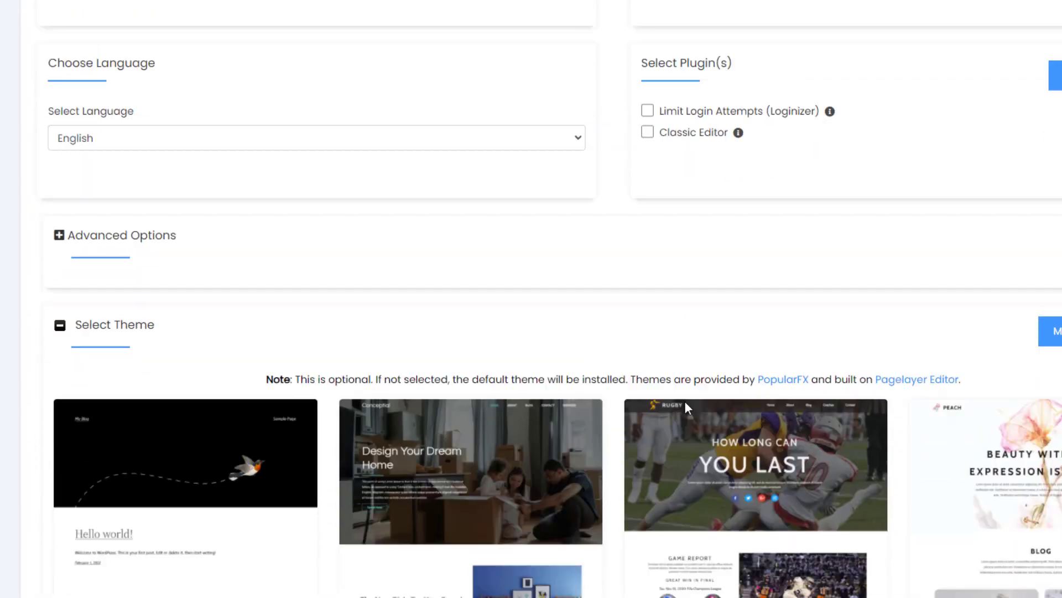
{"action": "scroll", "coordinate": [685, 401], "scroll_direction": "down", "scroll_amount": 3}
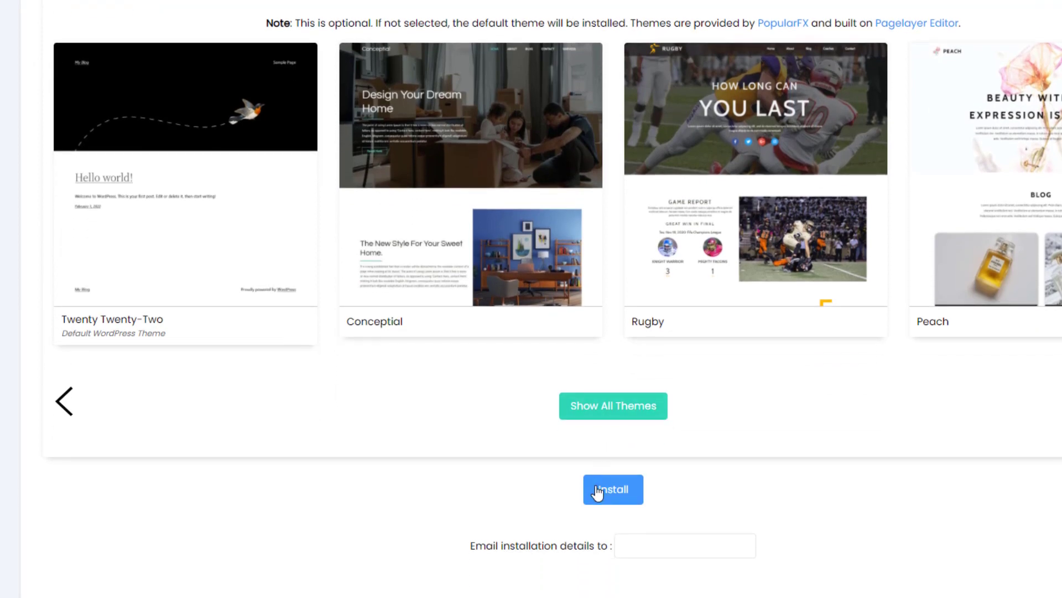
{"action": "left_click", "coordinate": [621, 498]}
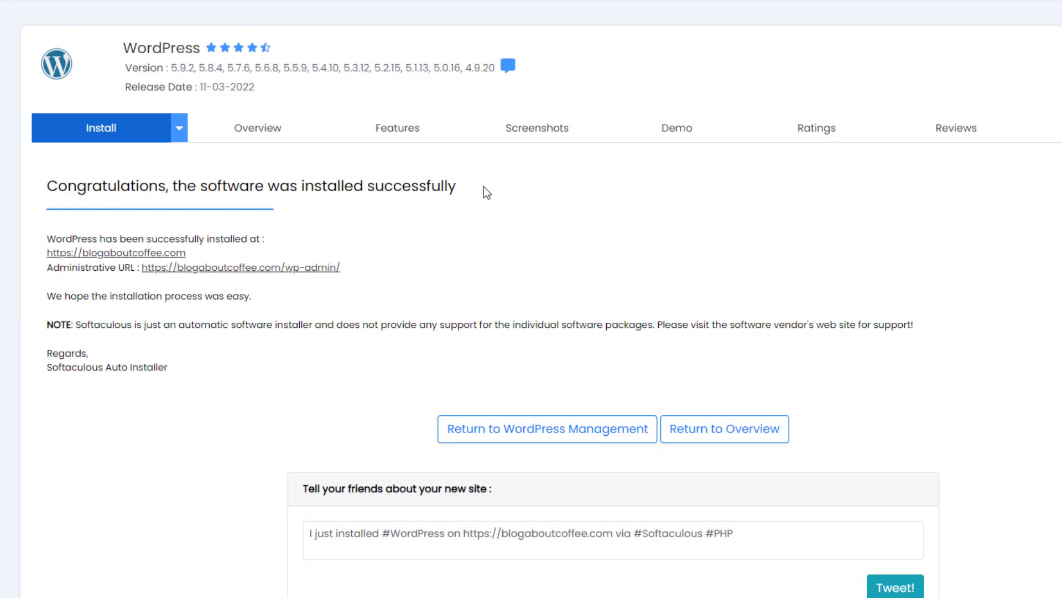
Step: Review the installation success message and open the new site's admin dashboard
{"action": "left_click_drag", "start_coordinate": [456, 188], "coordinate": [47, 195]}
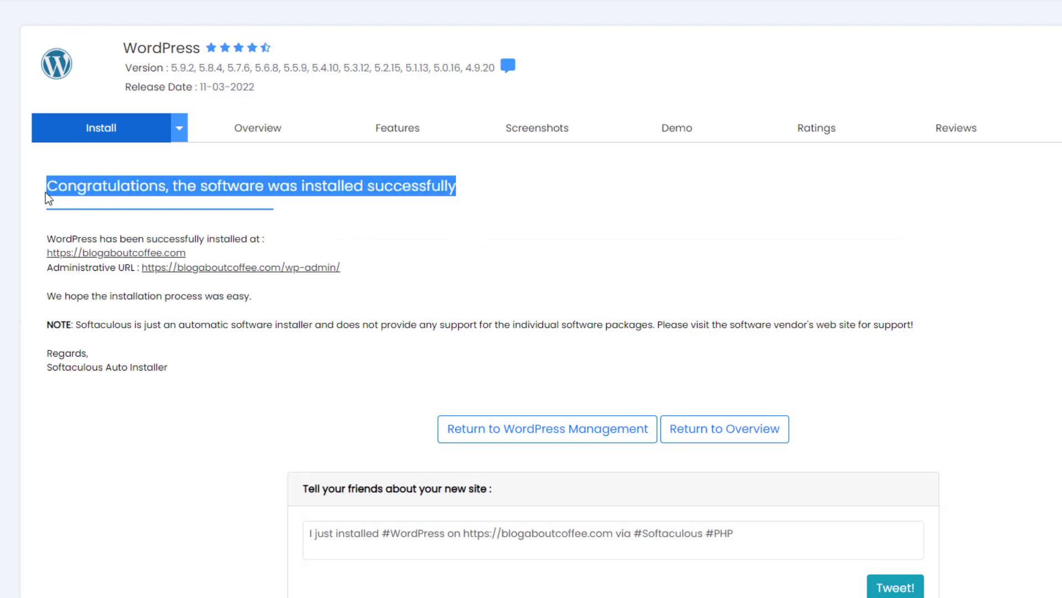
{"action": "left_click", "coordinate": [31, 218]}
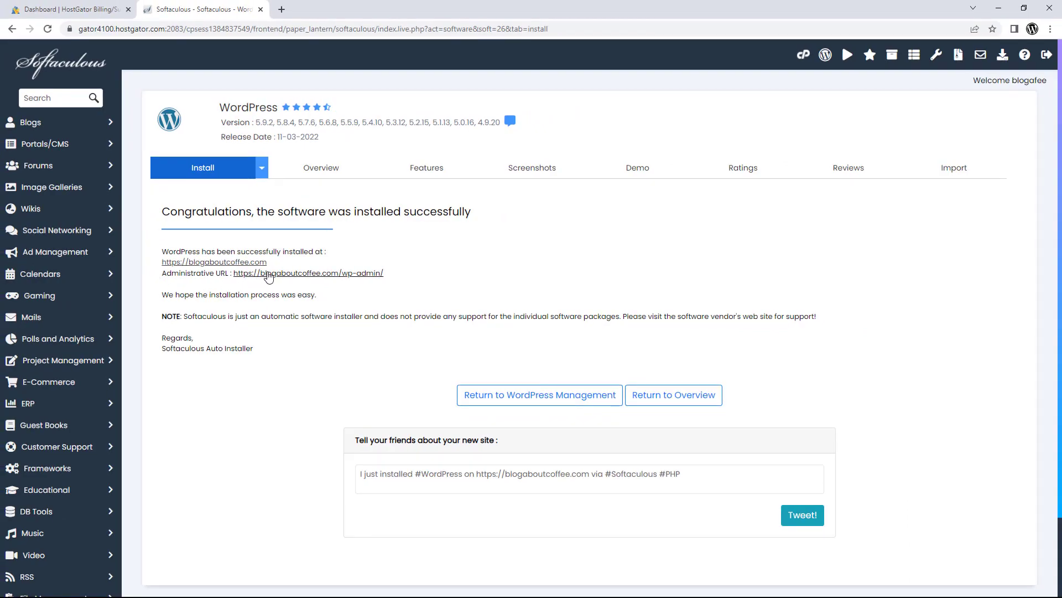
{"action": "left_click", "coordinate": [275, 275]}
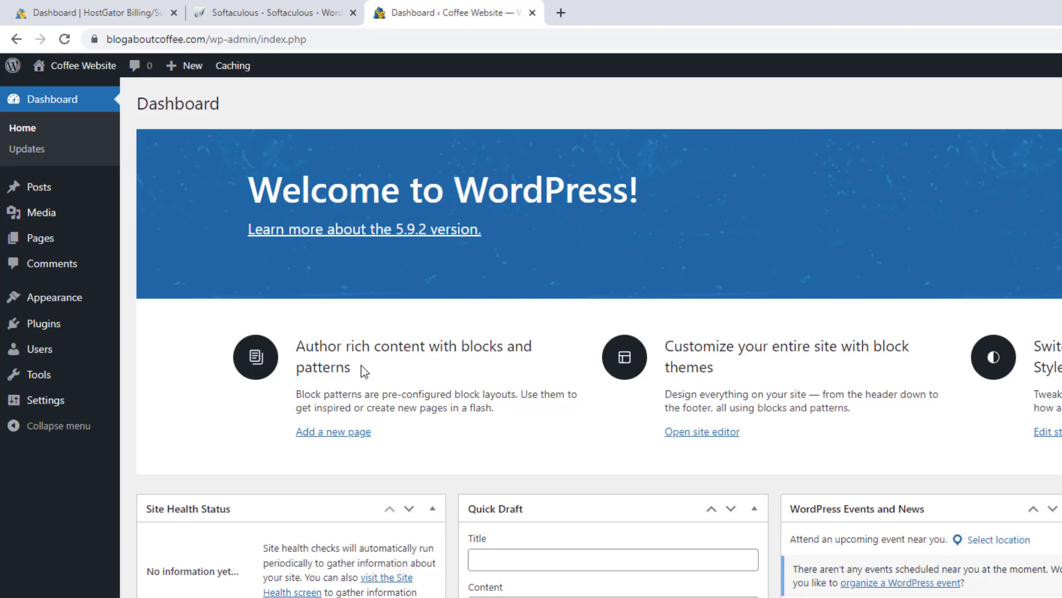
Step: View the live Coffee Website front page from the admin bar
{"action": "left_click", "coordinate": [100, 75]}
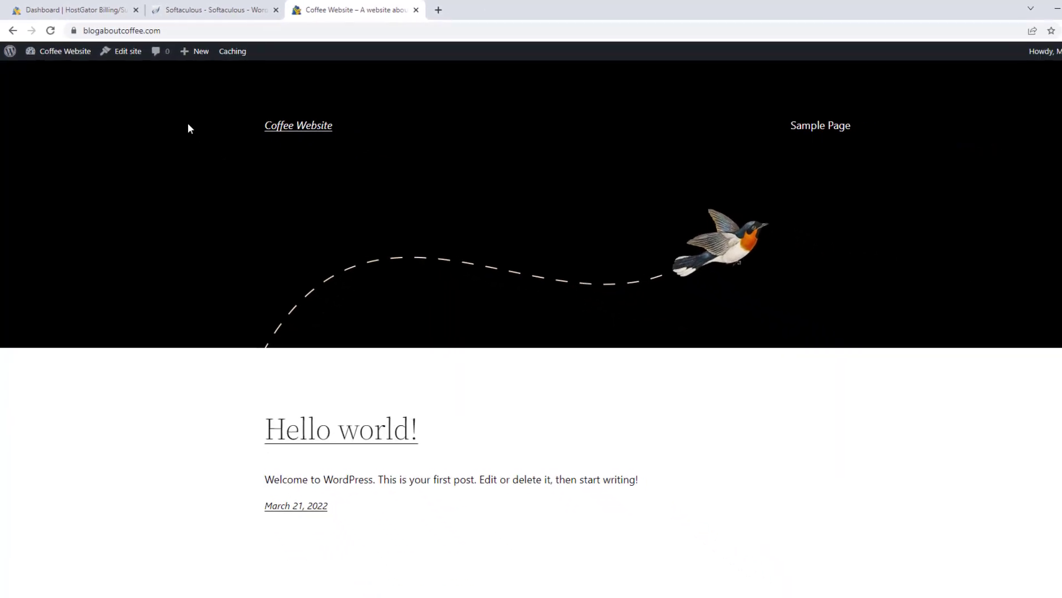
Step: Browse the home page, read the Hello world! post, then return to Coffee Website home
{"action": "scroll", "coordinate": [177, 121], "scroll_direction": "down", "scroll_amount": 3}
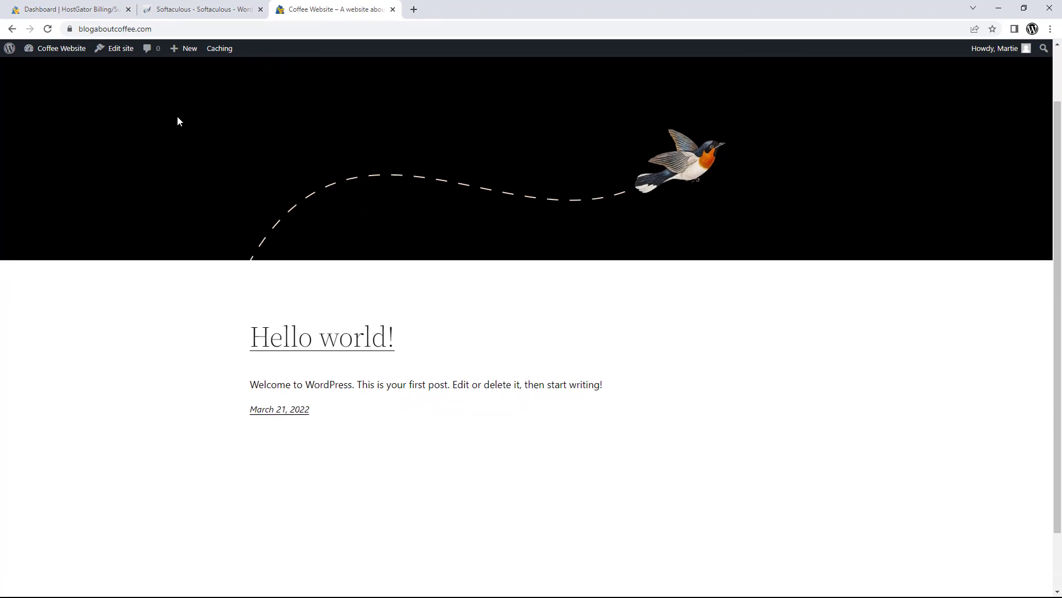
{"action": "scroll", "coordinate": [177, 120], "scroll_direction": "up", "scroll_amount": 3}
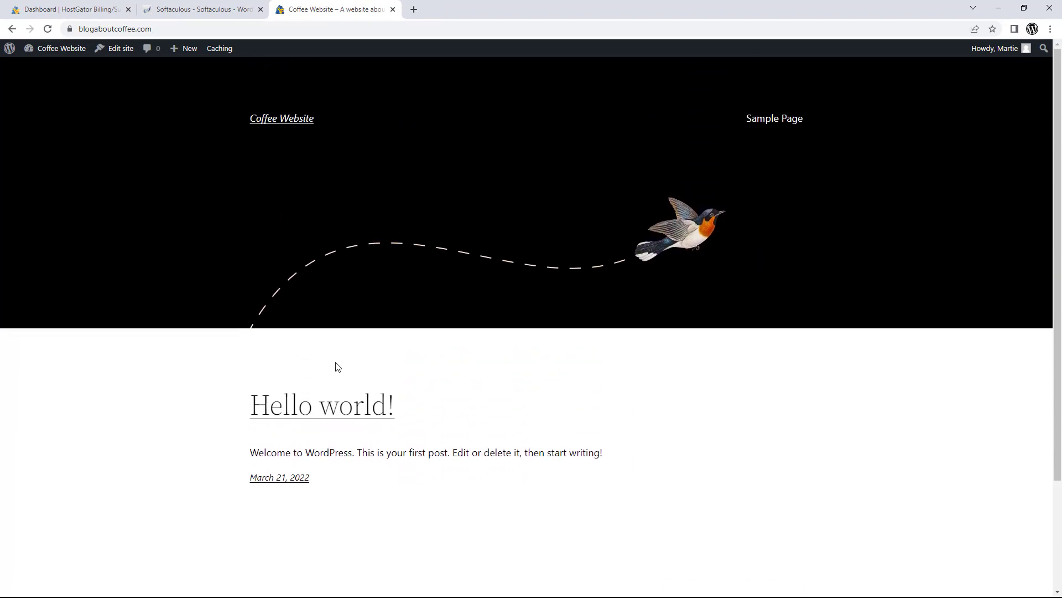
{"action": "left_click", "coordinate": [351, 411]}
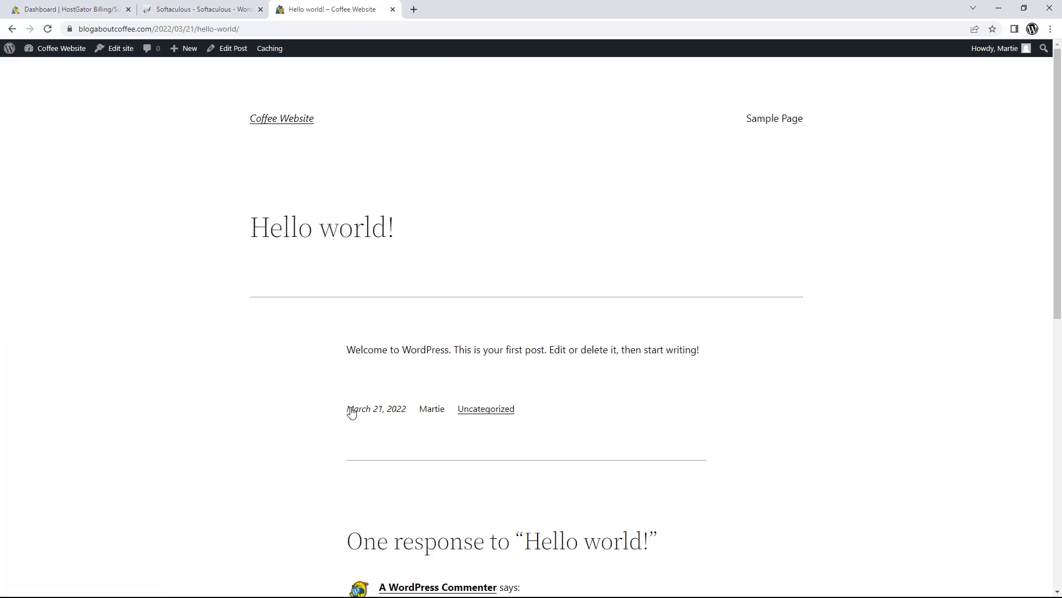
{"action": "scroll", "coordinate": [276, 364], "scroll_direction": "down", "scroll_amount": 5}
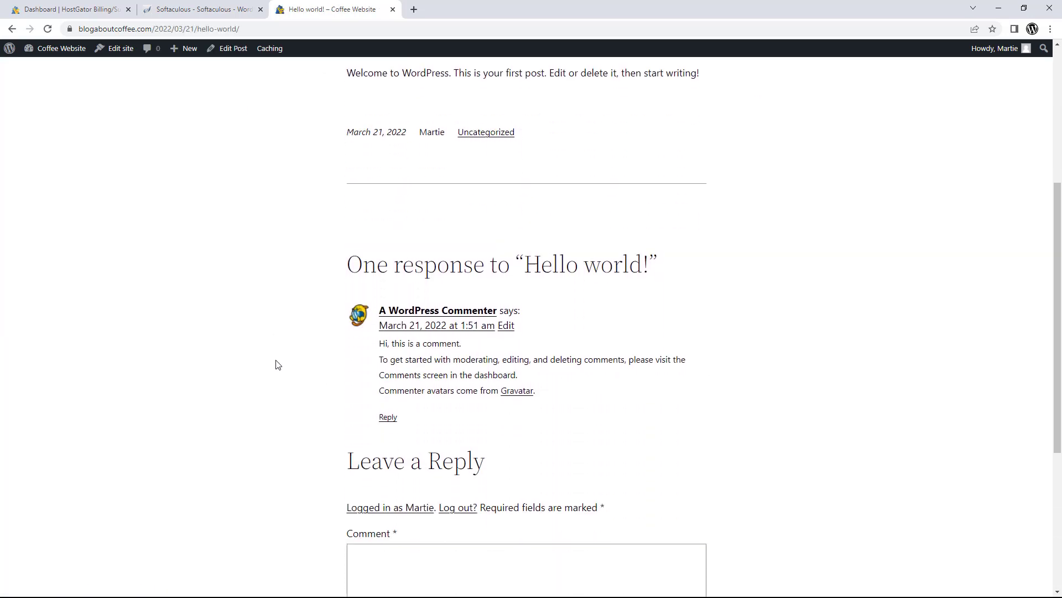
{"action": "scroll", "coordinate": [277, 365], "scroll_direction": "up", "scroll_amount": 5}
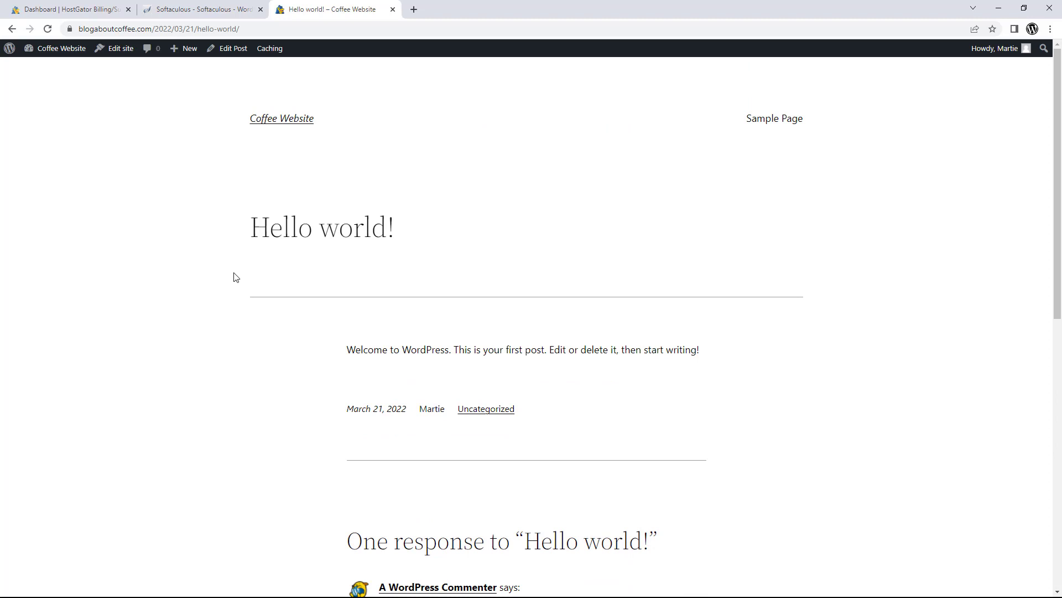
{"action": "left_click", "coordinate": [266, 126]}
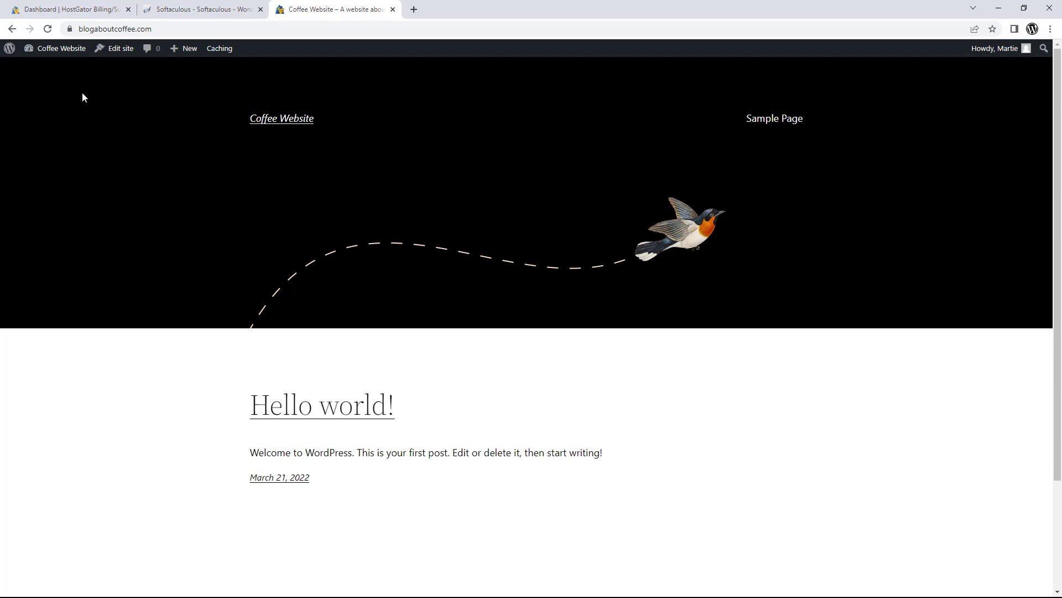
{"action": "left_click", "coordinate": [62, 56]}
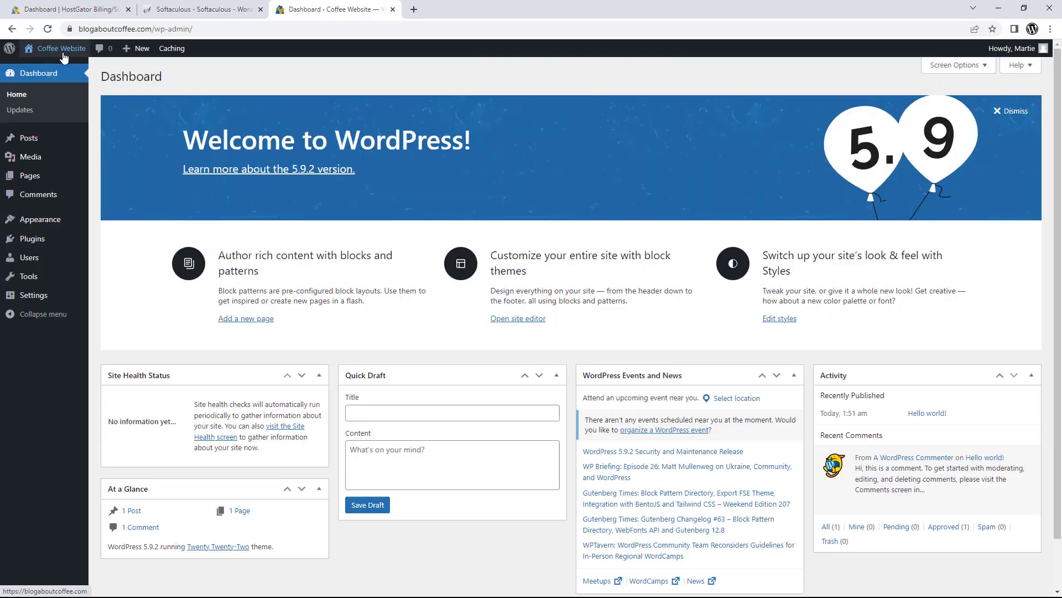